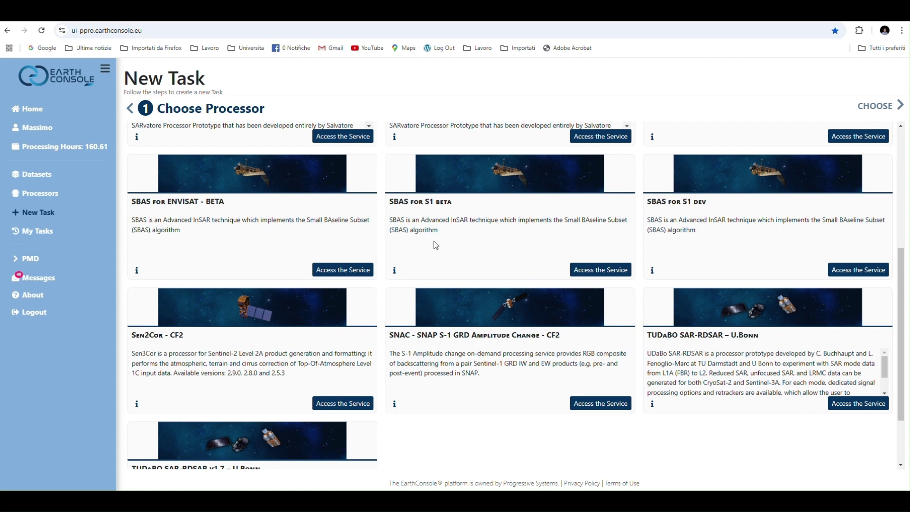
Access the SBAS for S1 beta service and draw a rectangular region of interest around Latina and Naples, about 12.739,40.562,14.705,41.688.
left_click(596, 270)
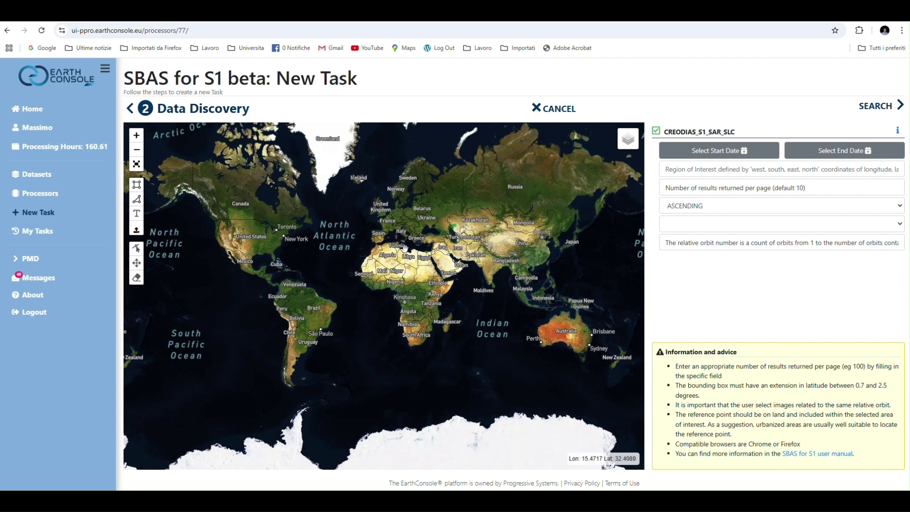
scroll(405, 249, "up", 1)
scroll(402, 244, "up", 2)
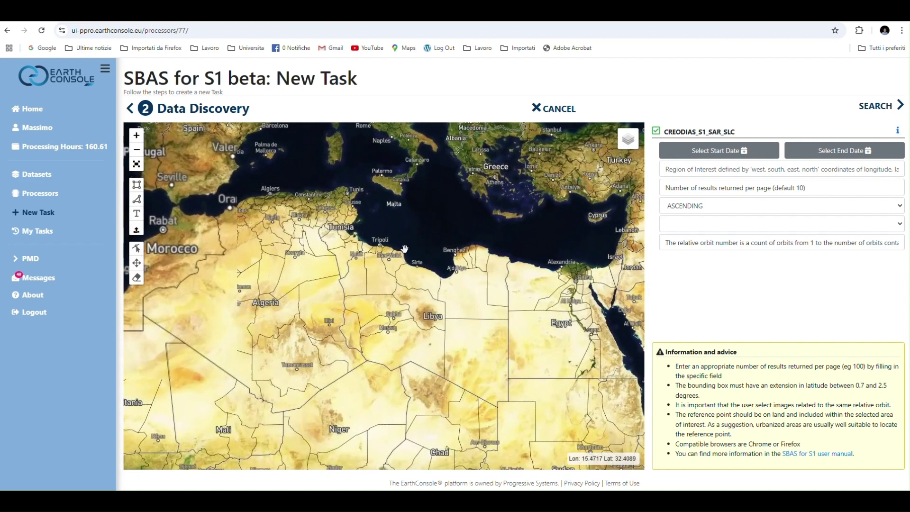
left_click_drag(399, 240, 440, 315)
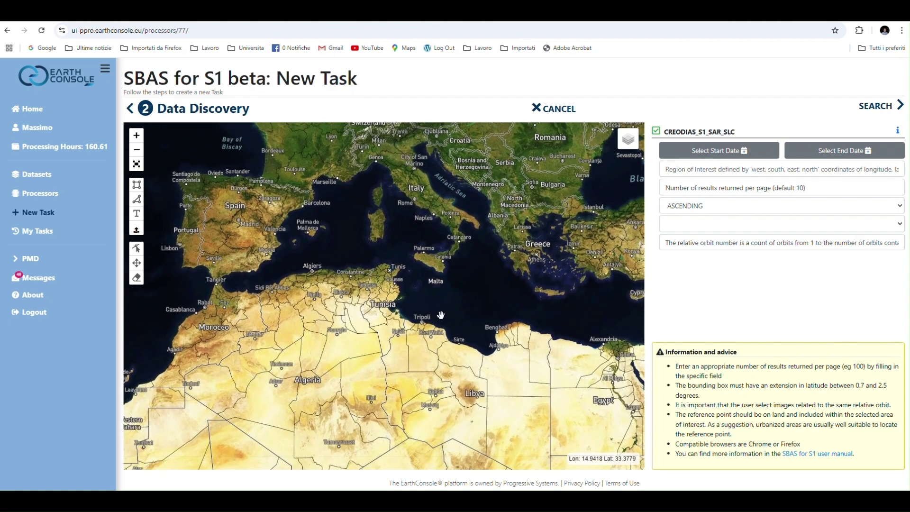
left_click_drag(372, 203, 418, 283)
scroll(418, 283, "up", 3)
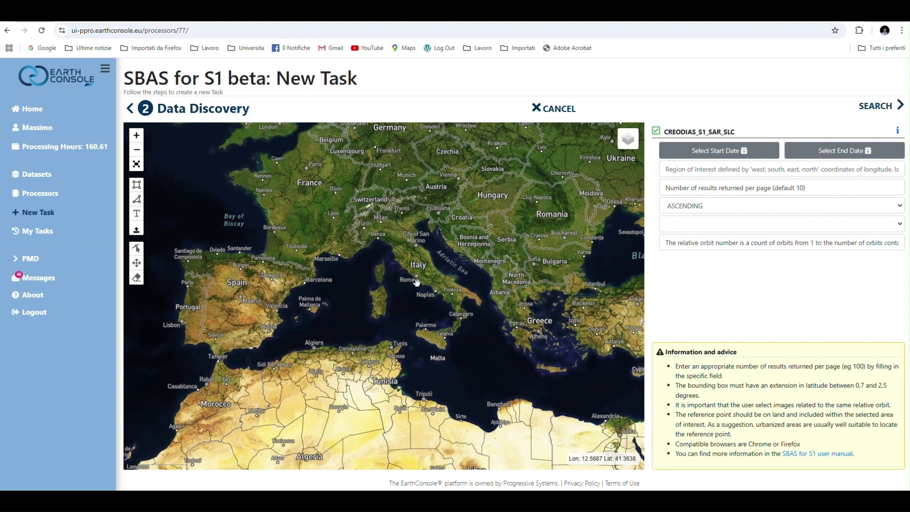
scroll(419, 282, "up", 1)
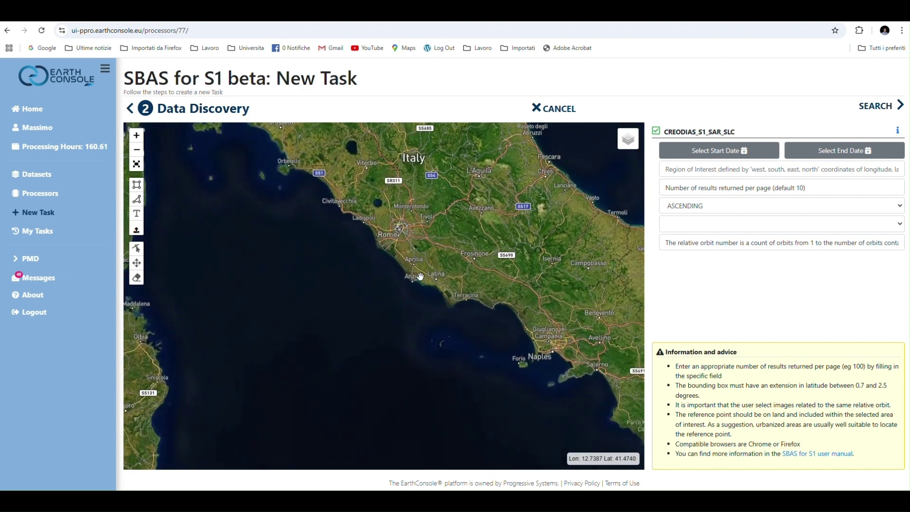
left_click_drag(421, 281, 390, 223)
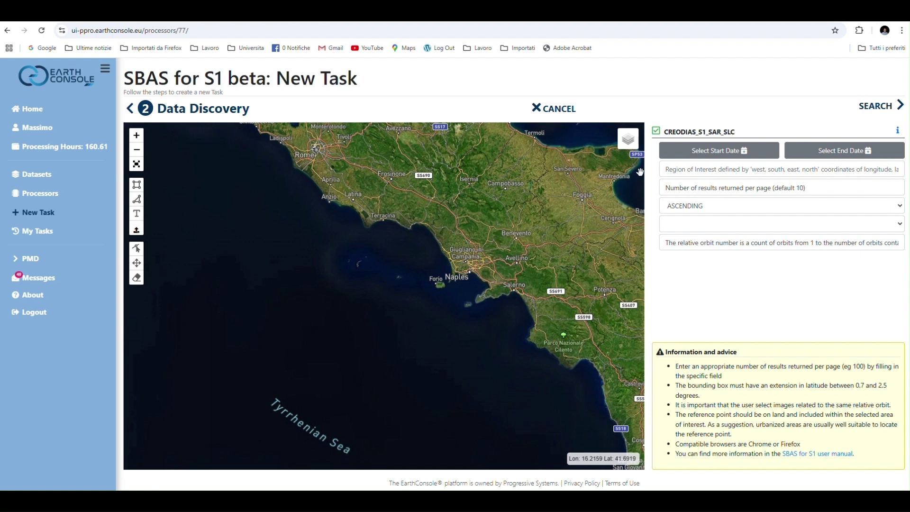
left_click(137, 185)
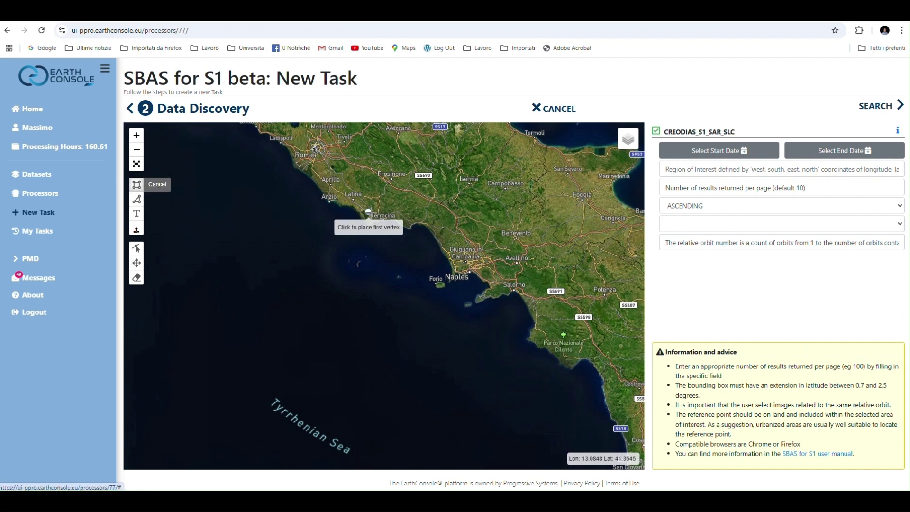
left_click_drag(338, 175, 511, 309)
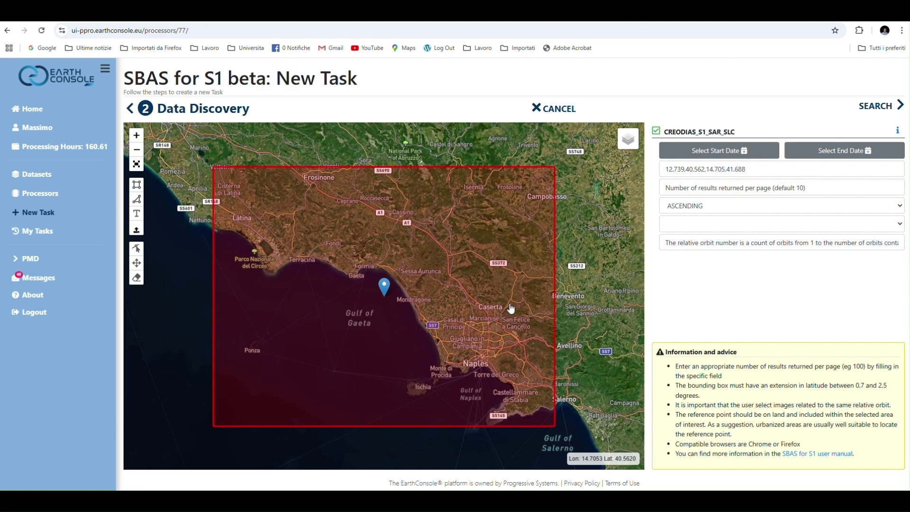
Set the search period with start date 2018-01-01 and end date 2025-01-01.
left_click(719, 158)
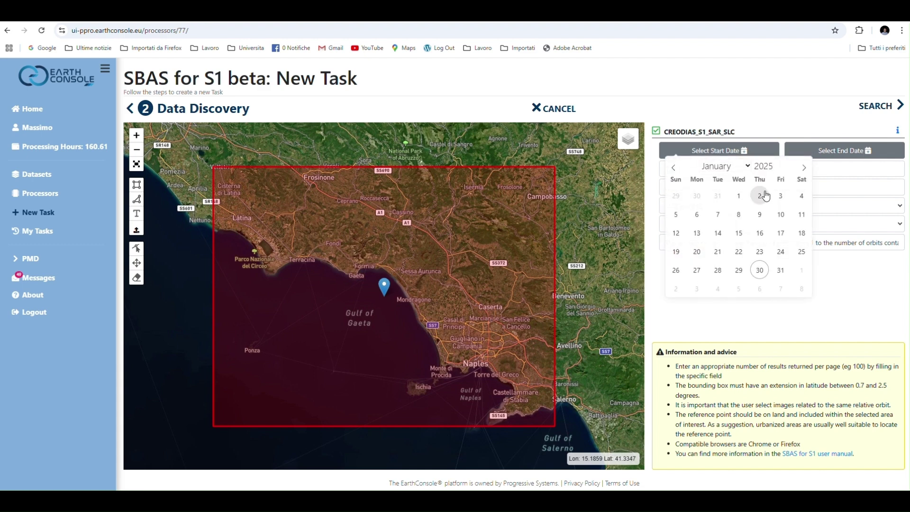
left_click(776, 170)
left_click(777, 170)
left_click(777, 169)
left_click(777, 170)
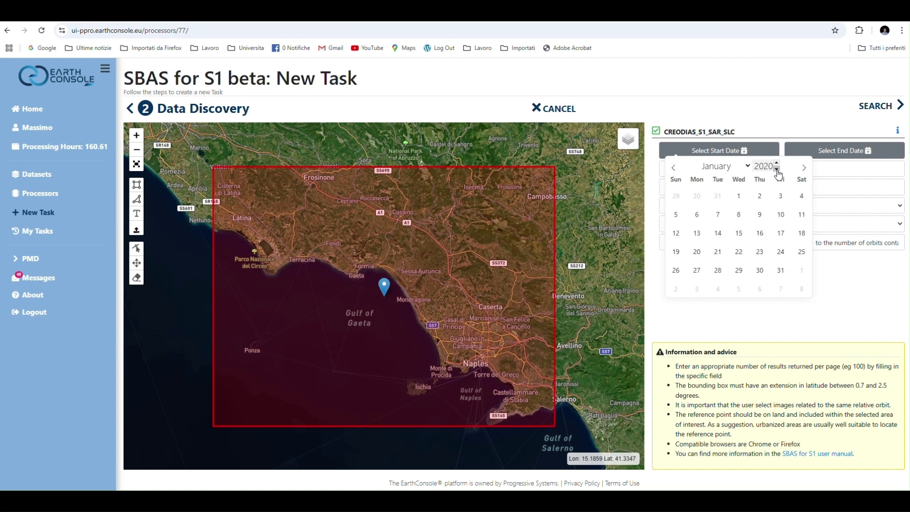
left_click(777, 170)
left_click(777, 170)
left_click(776, 170)
left_click(698, 195)
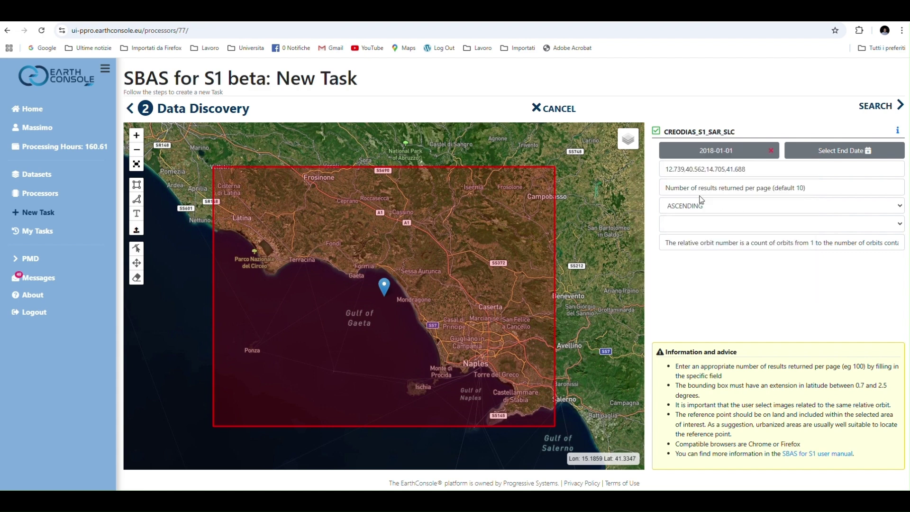
left_click(845, 154)
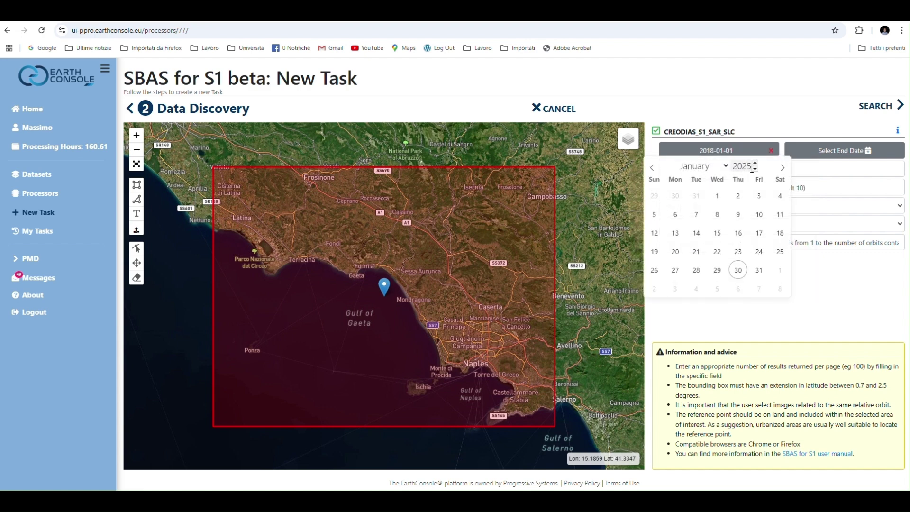
left_click(717, 196)
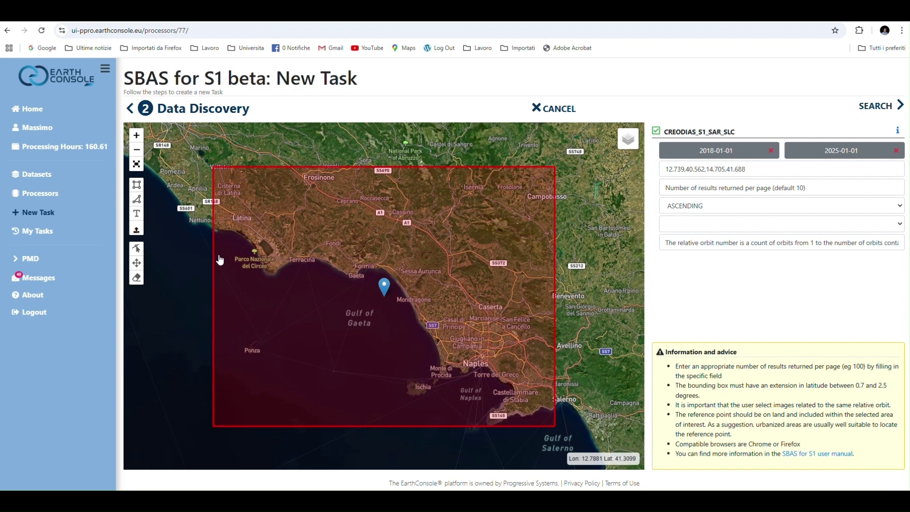
Move the reference point marker onto land in the urban area of Naples and finish editing.
left_click(137, 251)
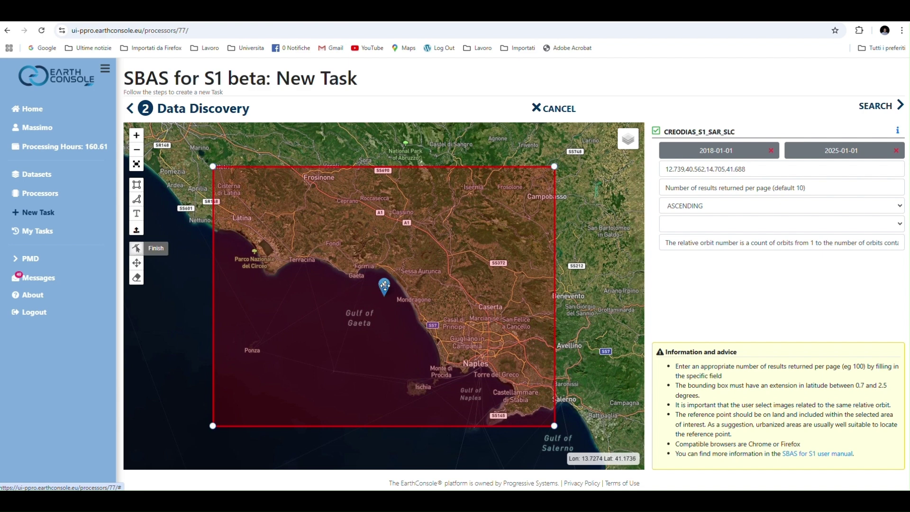
mouse_move(388, 286)
left_mouse_down()
mouse_move(456, 322)
mouse_move(481, 349)
left_mouse_up()
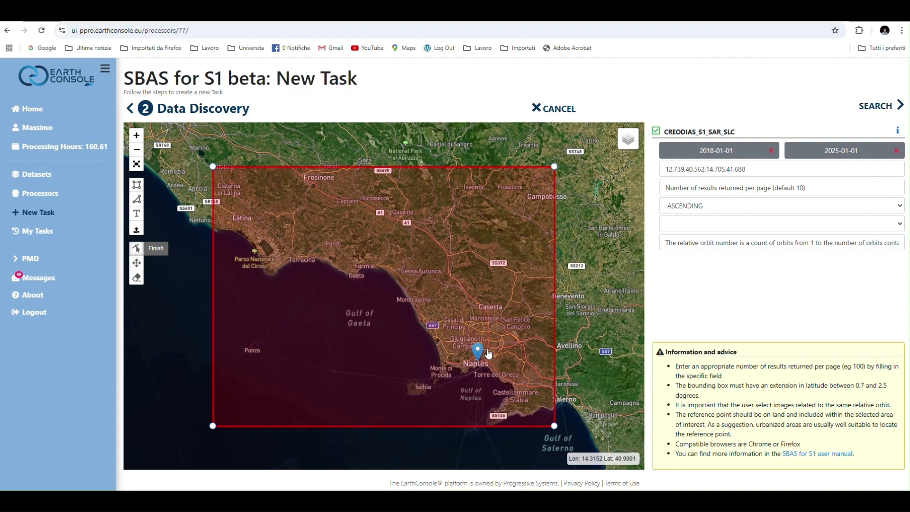
scroll(486, 349, "up", 1)
scroll(488, 353, "up", 1)
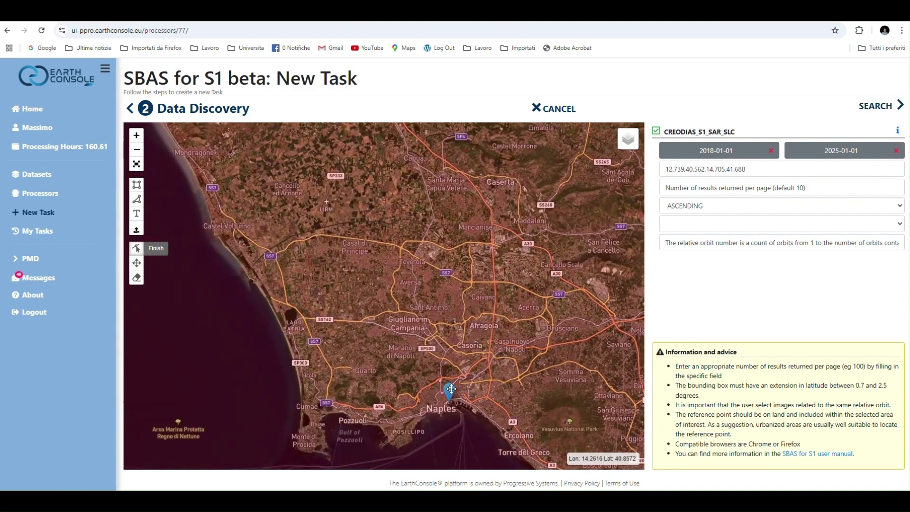
left_click_drag(458, 385, 453, 384)
left_click(162, 248)
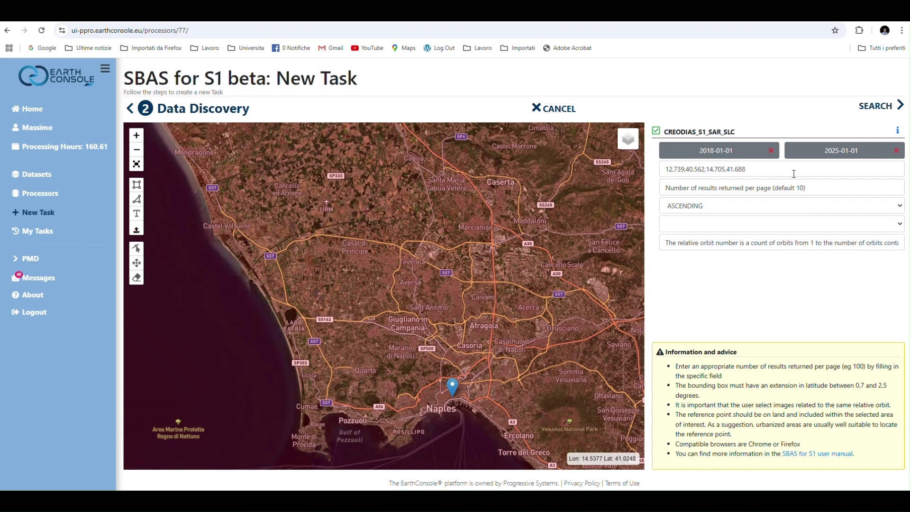
Search for products and examine which footprints and relative orbits cover the region of interest.
left_click(874, 109)
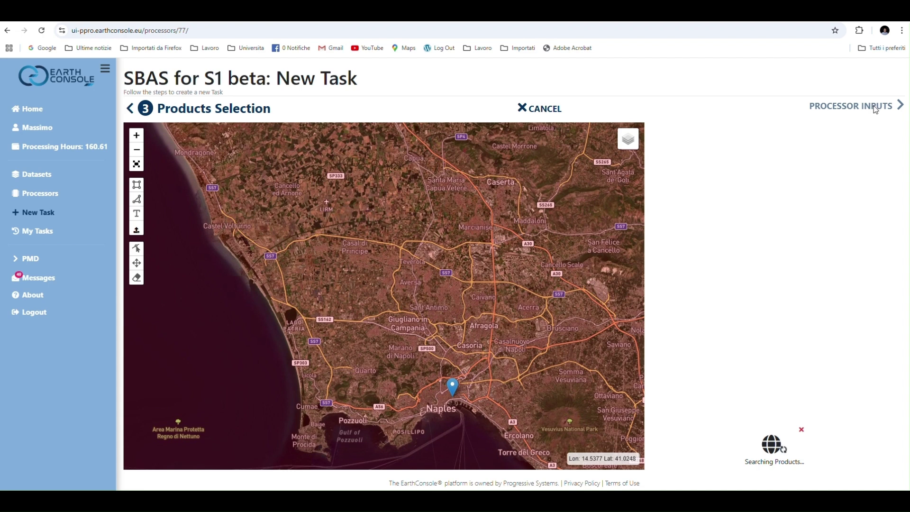
scroll(484, 310, "down", 2)
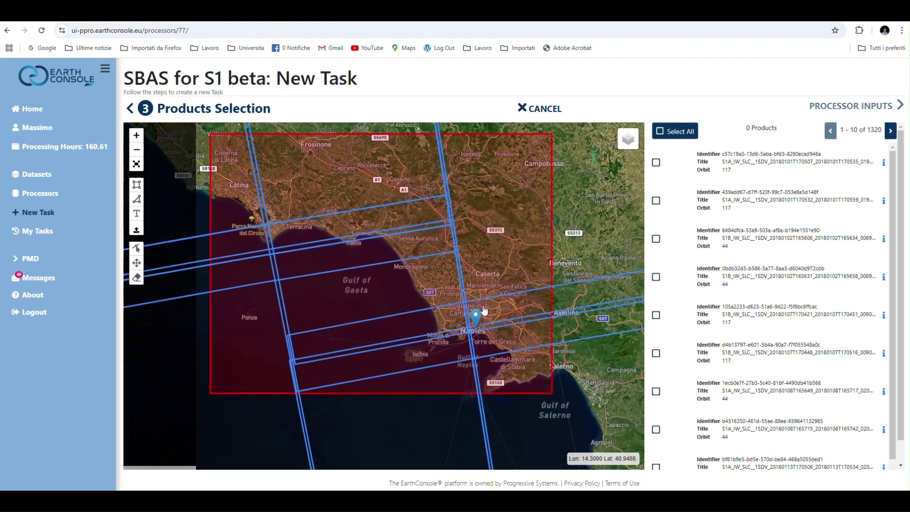
scroll(542, 271, "down", 1)
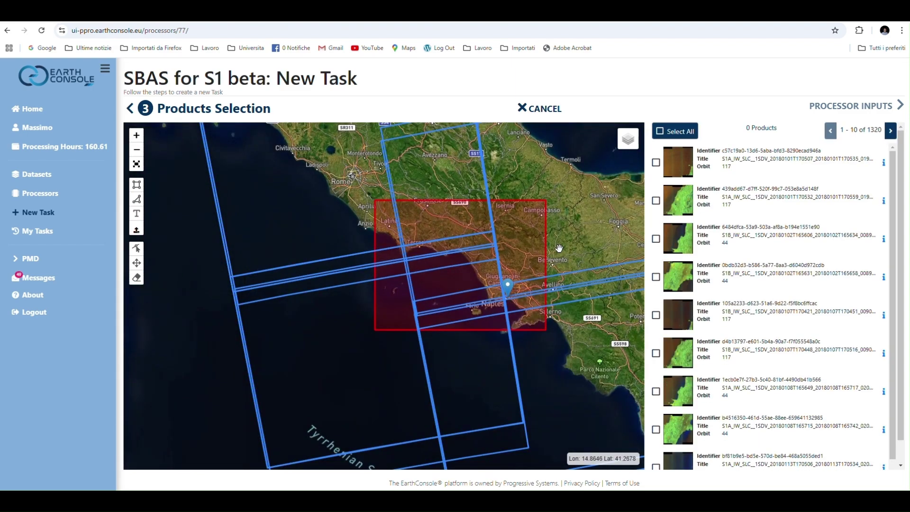
left_click_drag(574, 221, 492, 226)
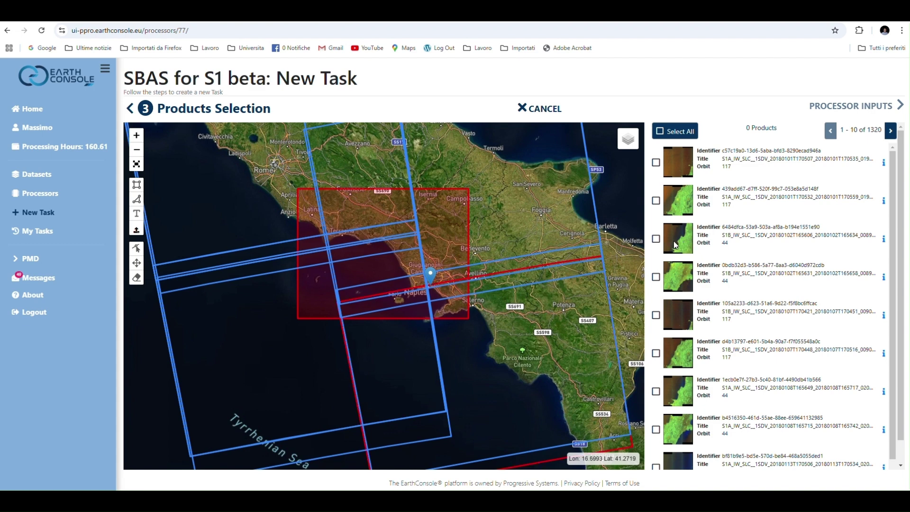
left_click(329, 249)
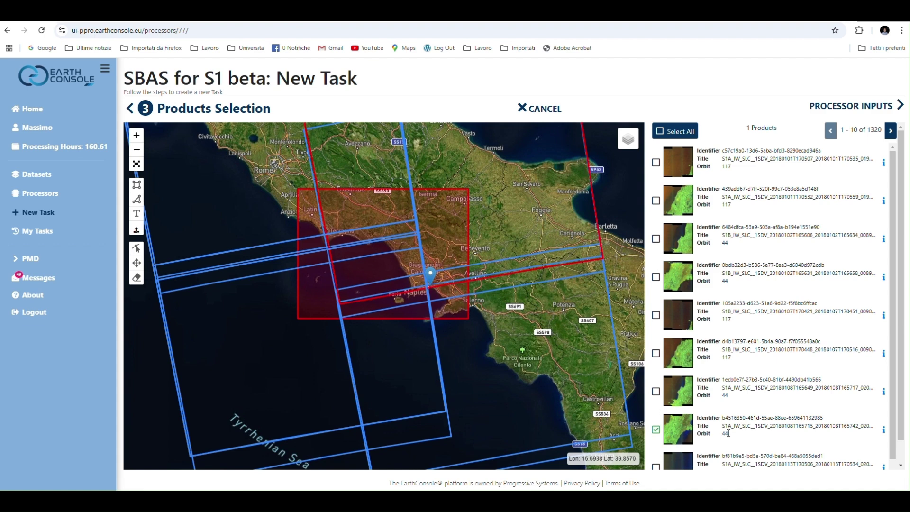
Return to data discovery, rerun the search with relative orbit number 44, and select all listed products.
left_click(129, 117)
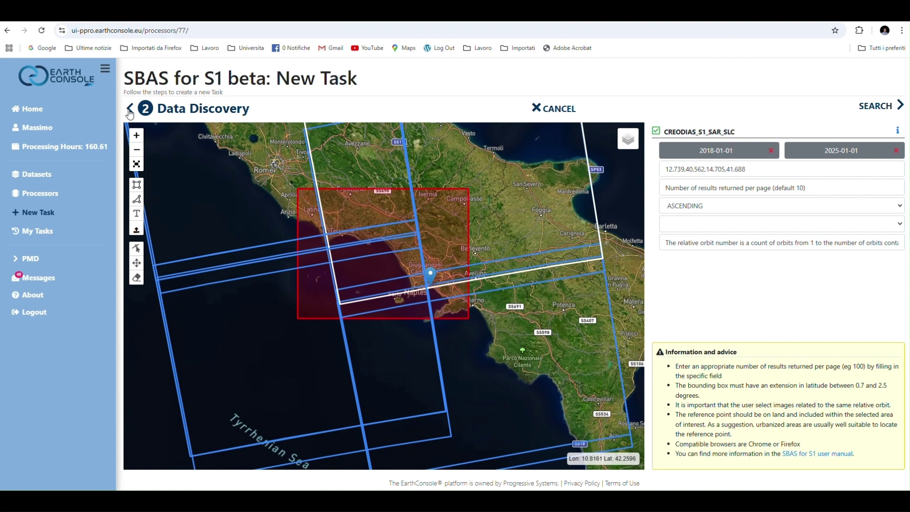
left_click(678, 244)
type("44")
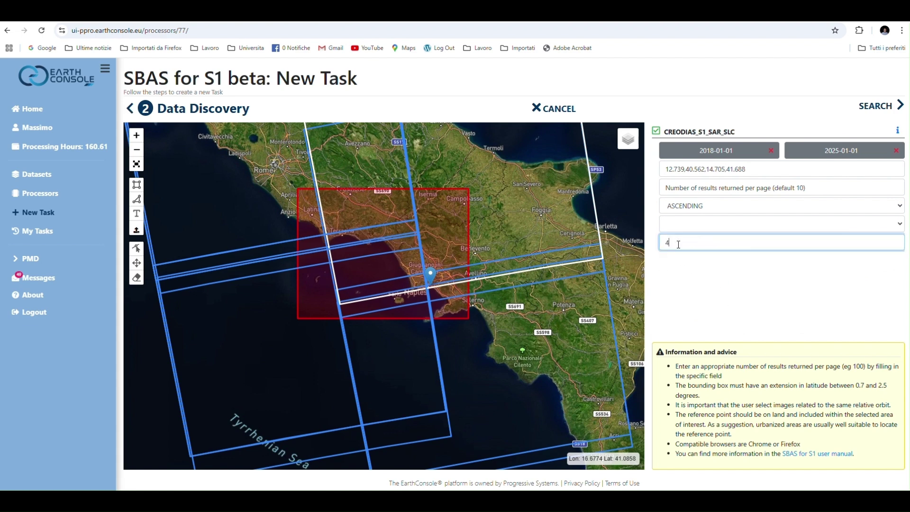
left_click(880, 107)
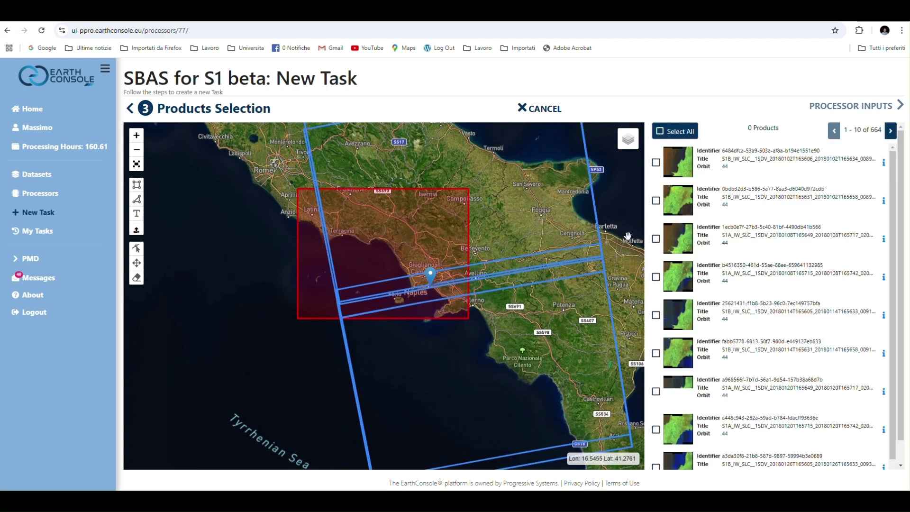
left_click_drag(618, 236, 579, 244)
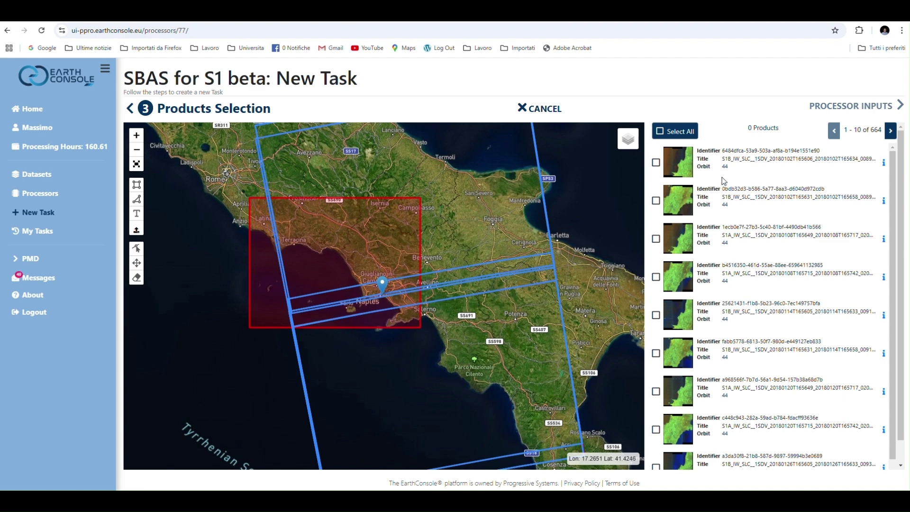
left_click(660, 132)
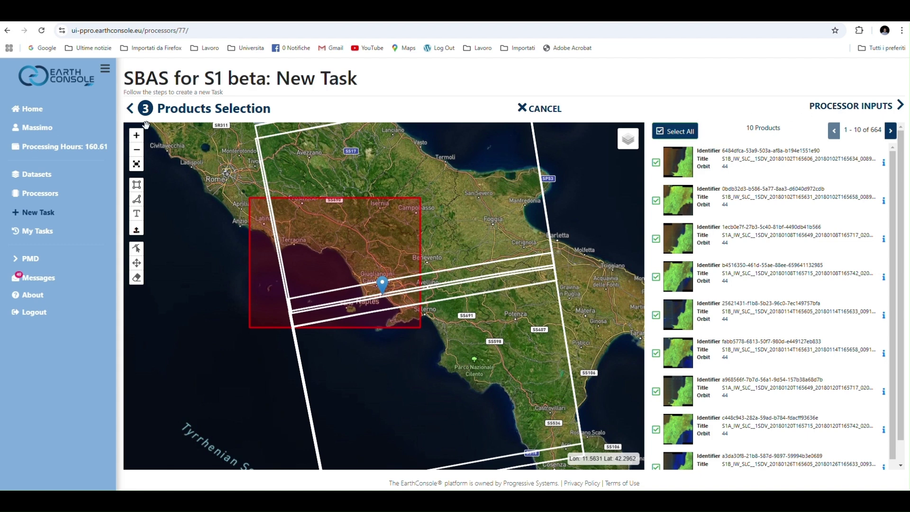
Return to data discovery, set the number of results per page to 100, and rerun the search.
left_click(130, 109)
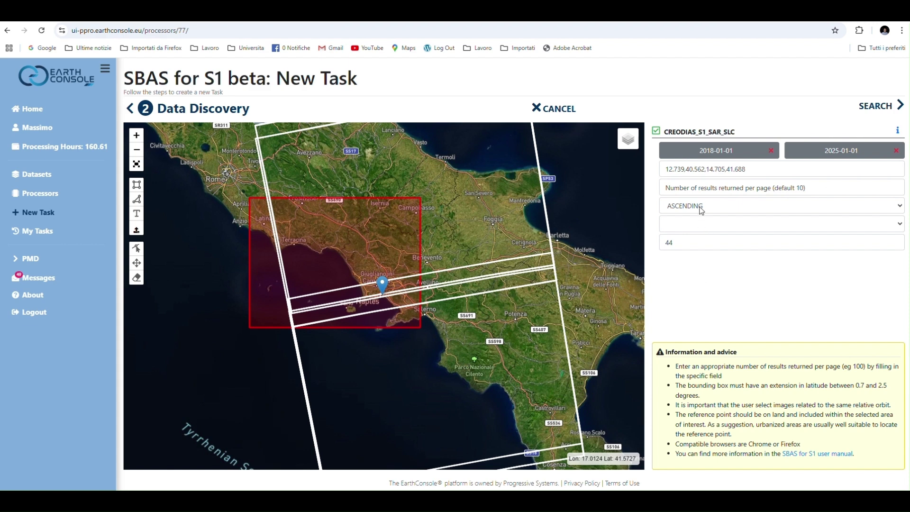
left_click(693, 186)
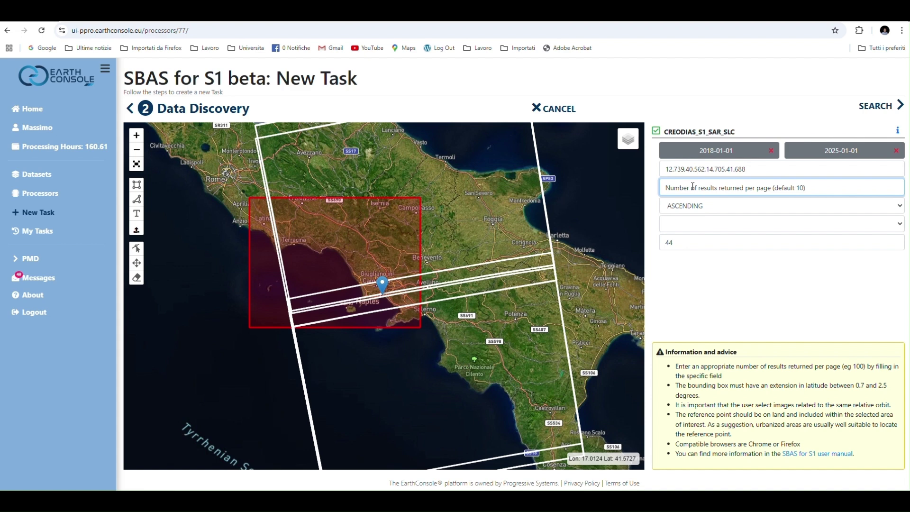
type("10")
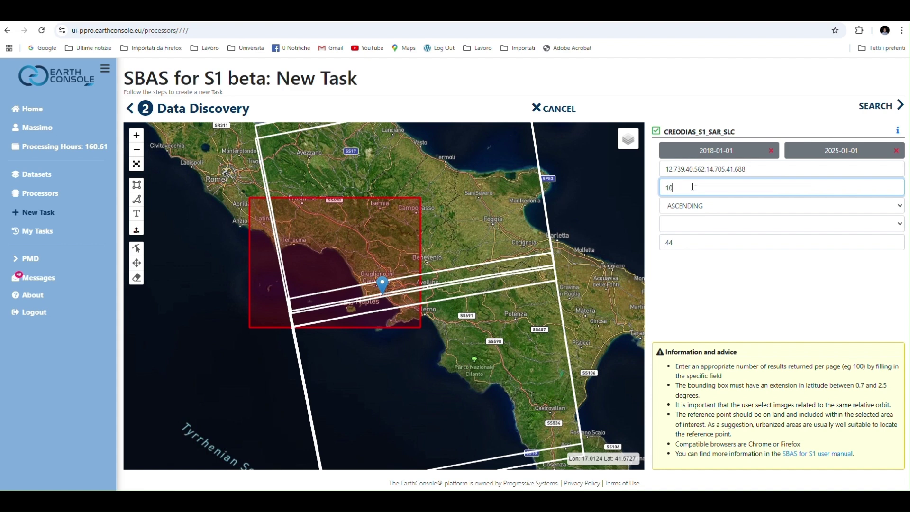
type("0")
left_click(879, 106)
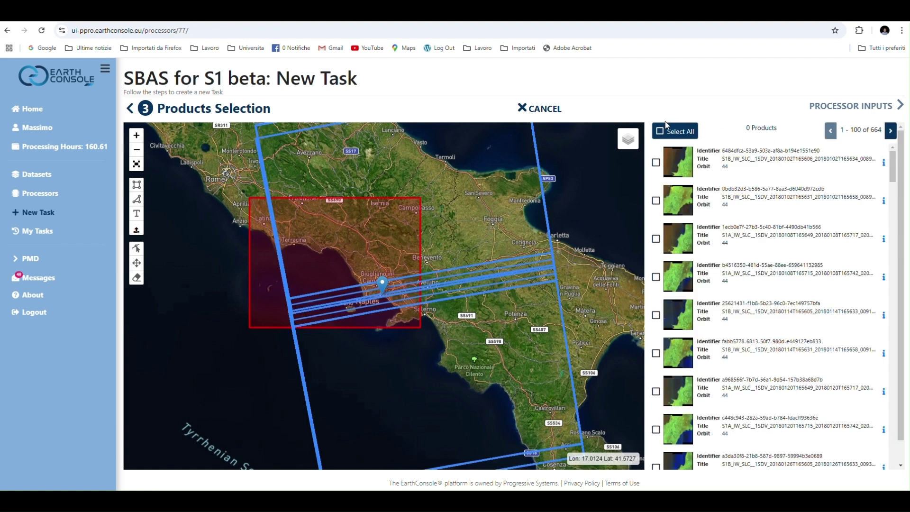
Select all products on the first two result pages and proceed to the processor inputs.
left_click(668, 128)
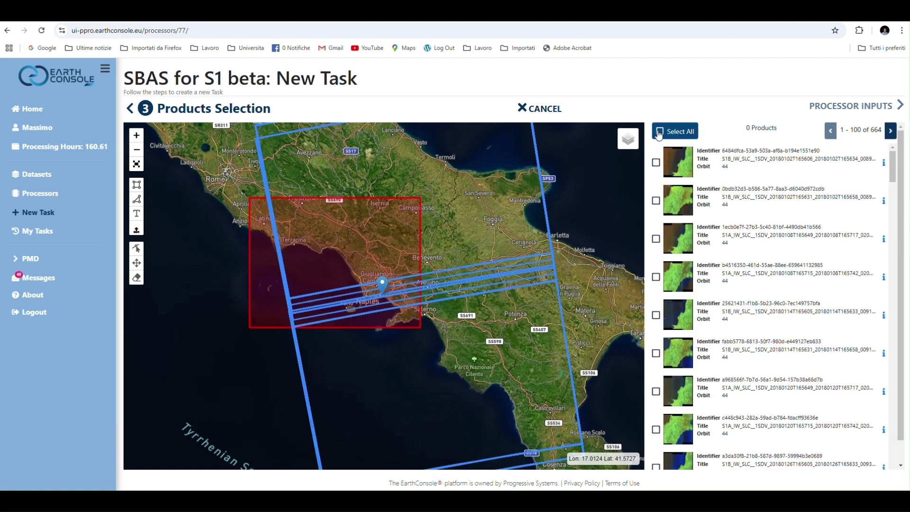
left_click(890, 130)
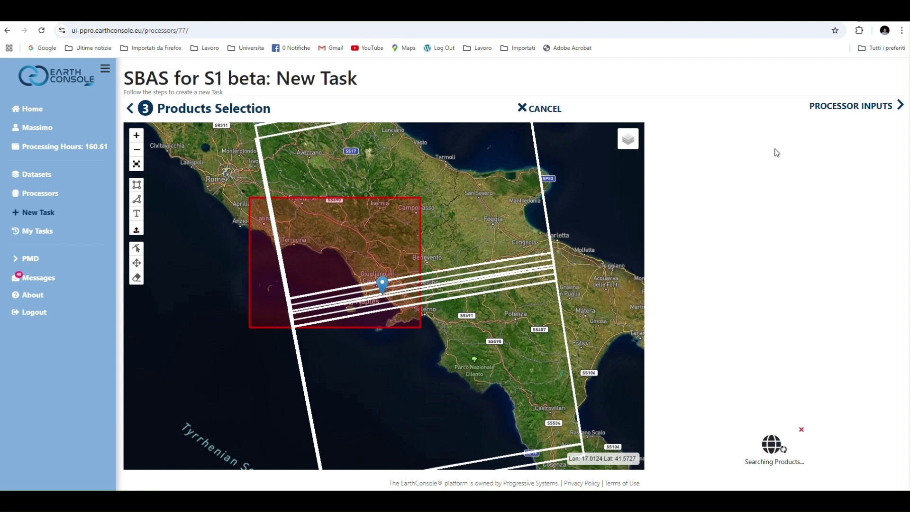
left_click(674, 131)
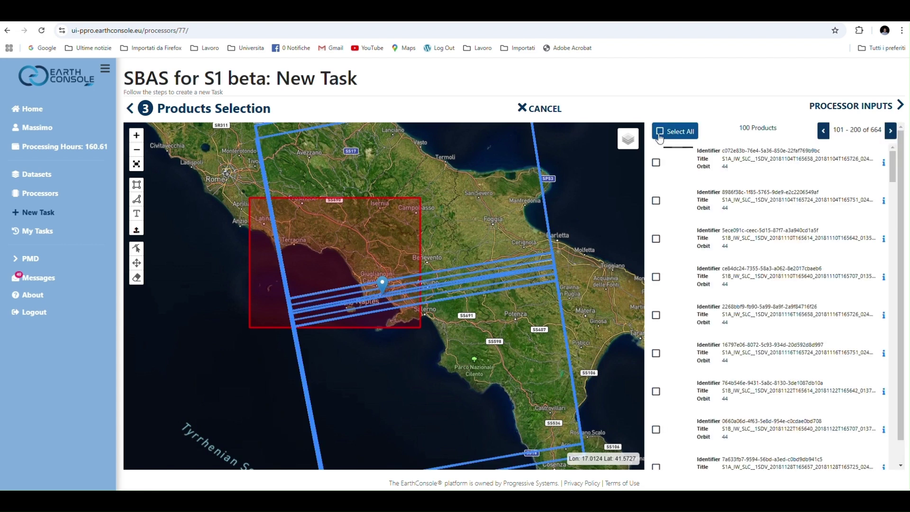
left_click(853, 107)
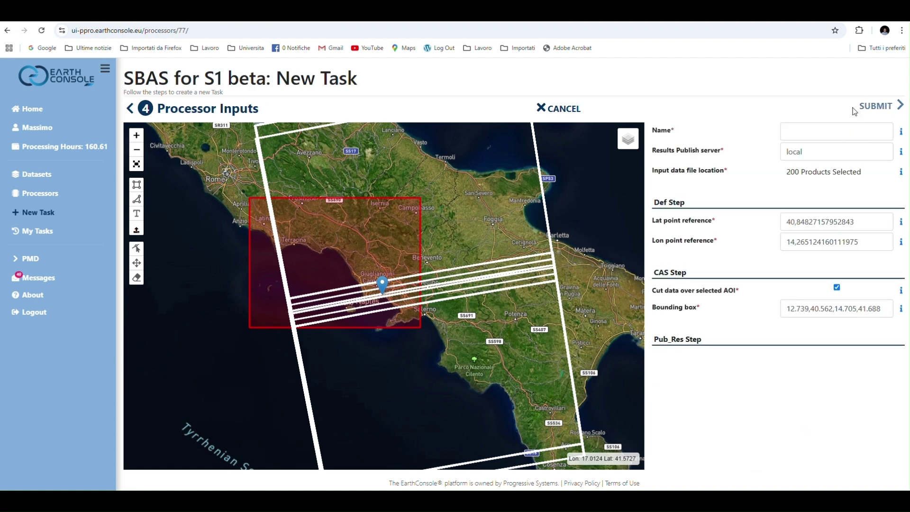
Name the new SBAS processing task Test_NAples.
left_click(835, 129)
type("Test_")
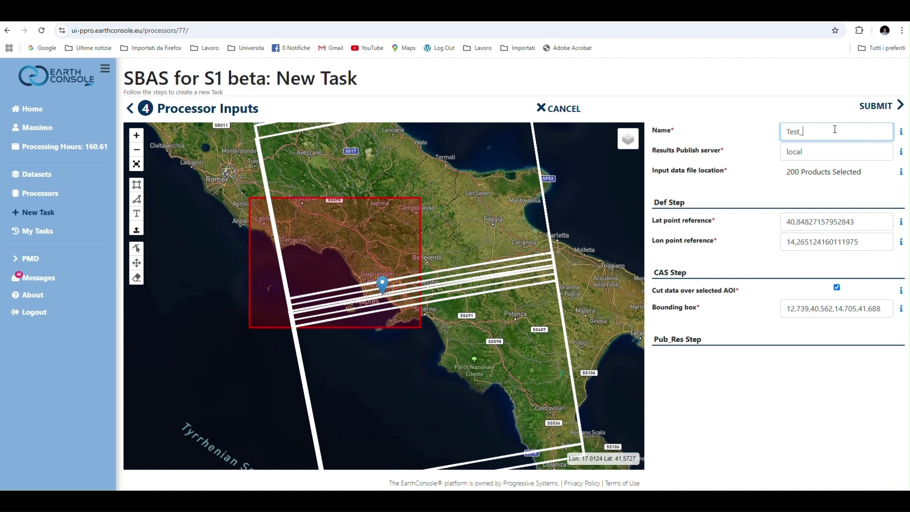
type("NAples")
Open the succeeded Nevado_Ruiz SBAS task from the second page of the task history and review its input data, parameters and outputs.
left_click(38, 232)
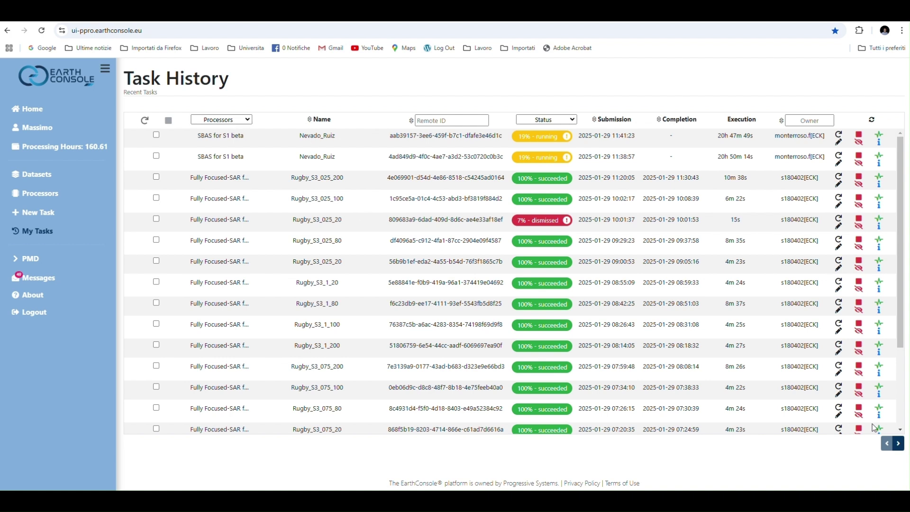
left_click(898, 444)
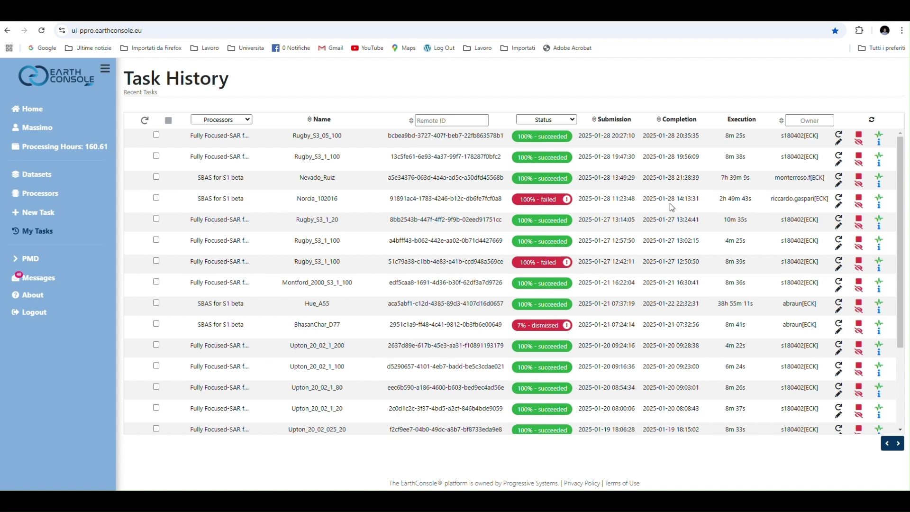
left_click(878, 184)
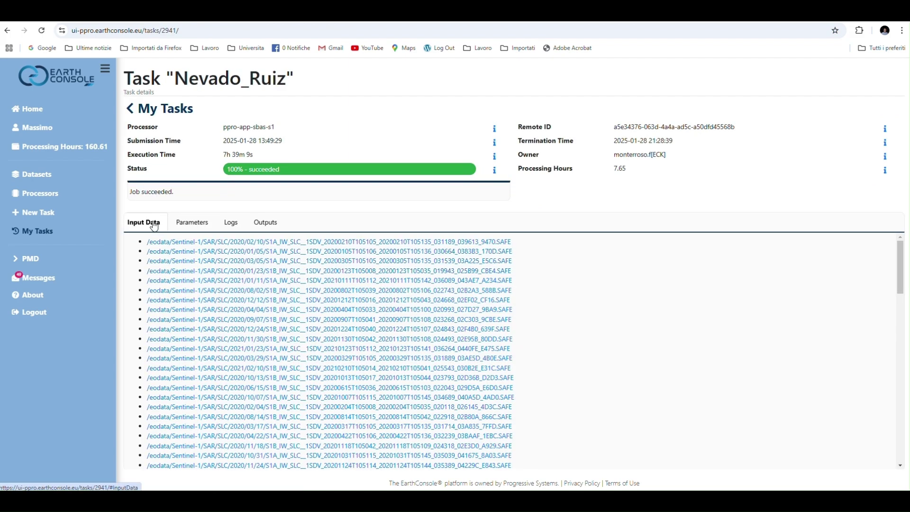
left_click(191, 225)
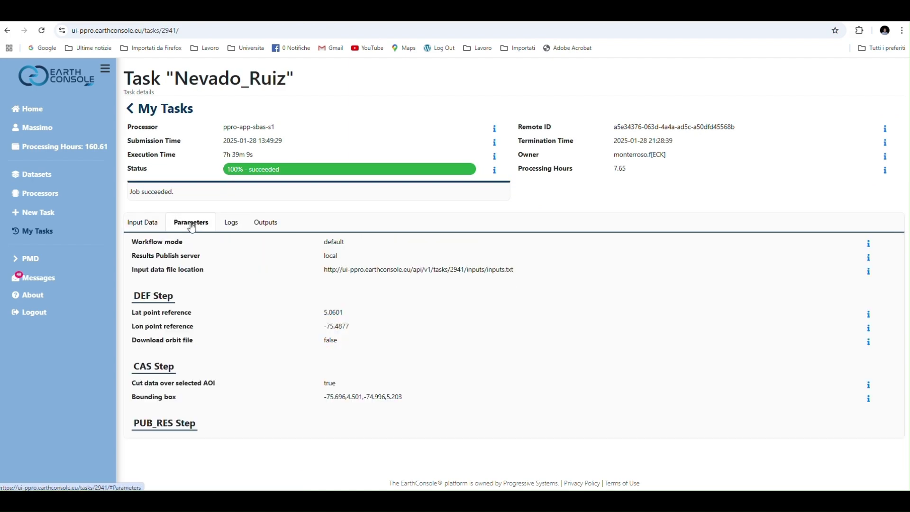
left_click(260, 226)
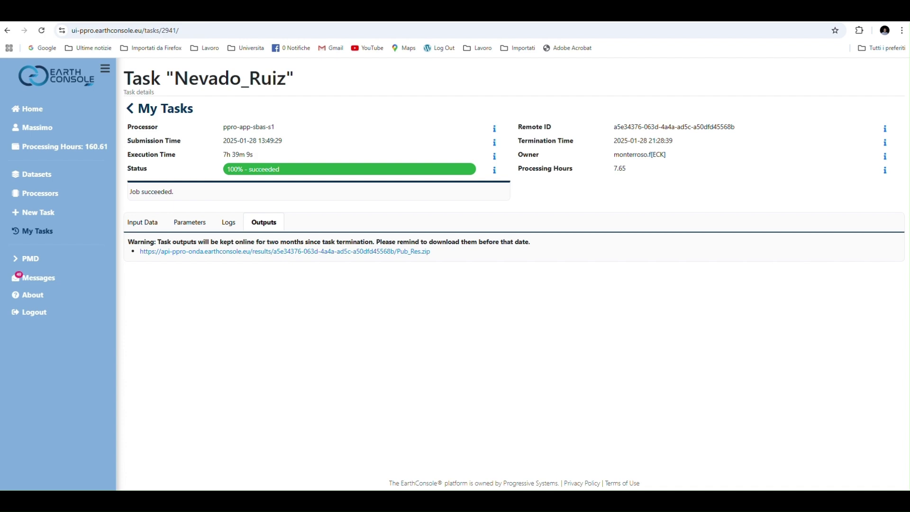
Switch to File Explorer to view the Naples result_final files, and examine the KMZ velocity map around the Gulf of Naples in Google Earth.
key("alt+Tab")
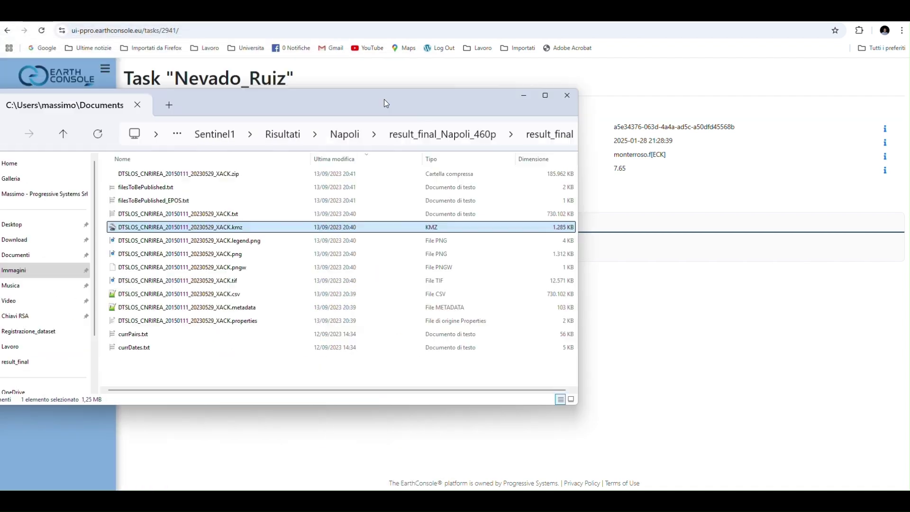
left_click(717, 71)
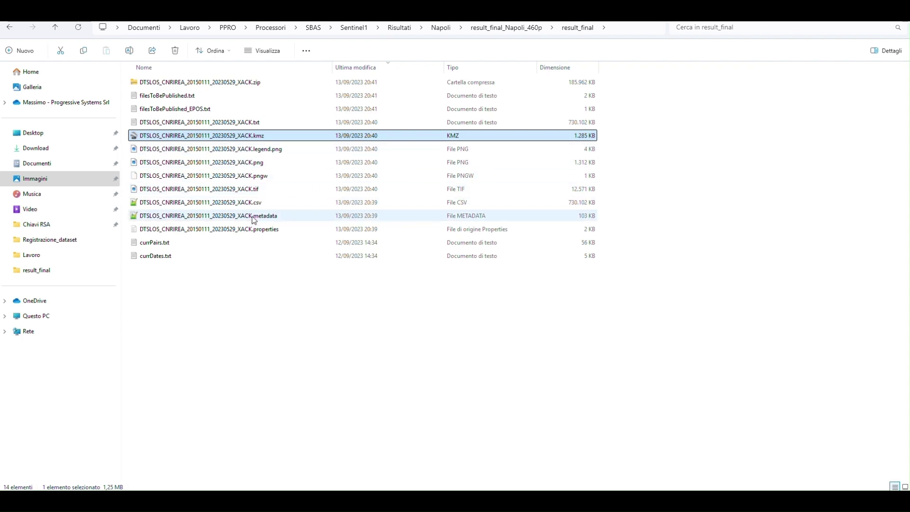
left_click(290, 448)
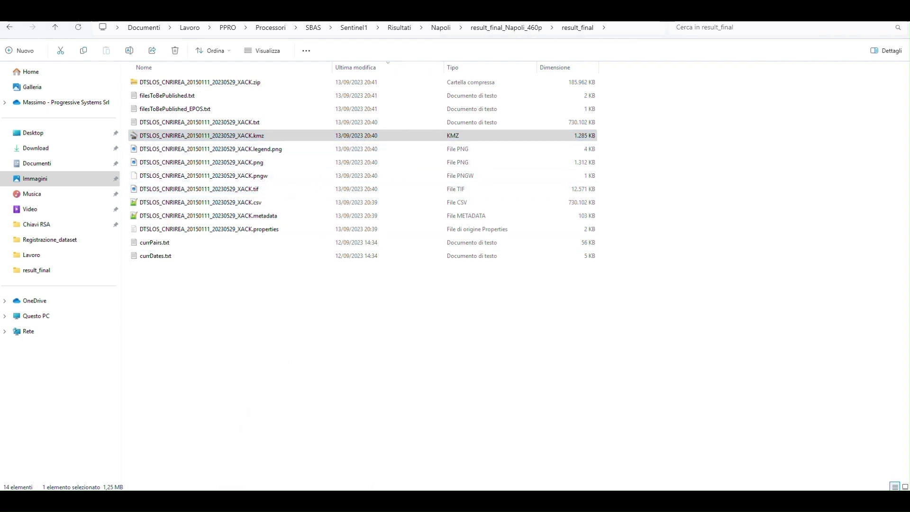
left_click_drag(544, 248, 498, 256)
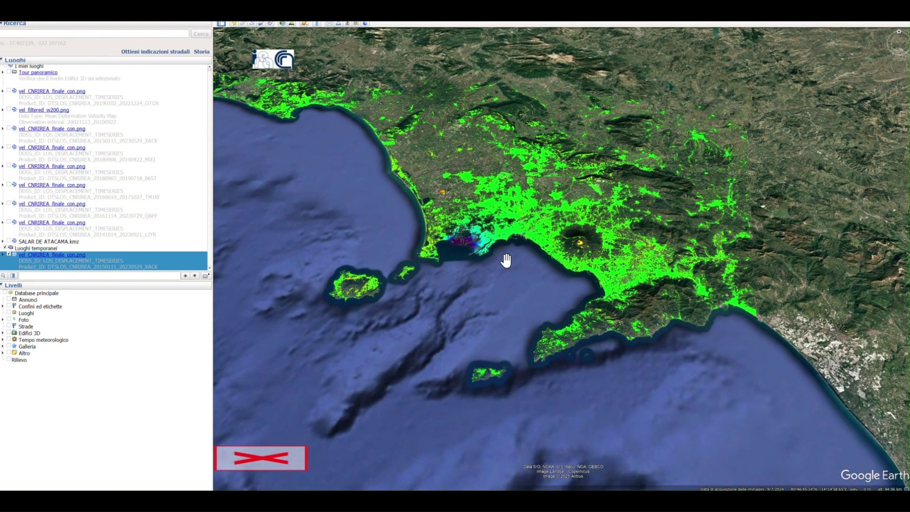
scroll(506, 259, "up", 1)
scroll(506, 259, "up", 1)
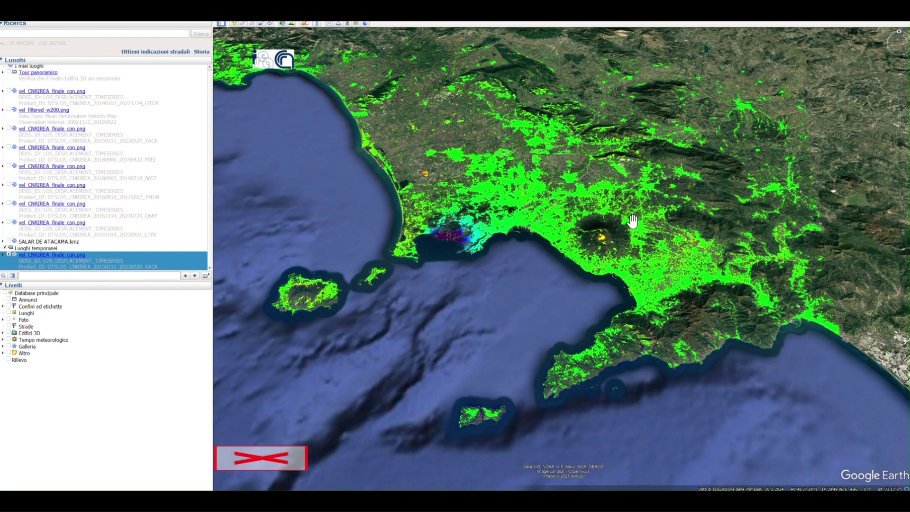
scroll(433, 181, "up", 3)
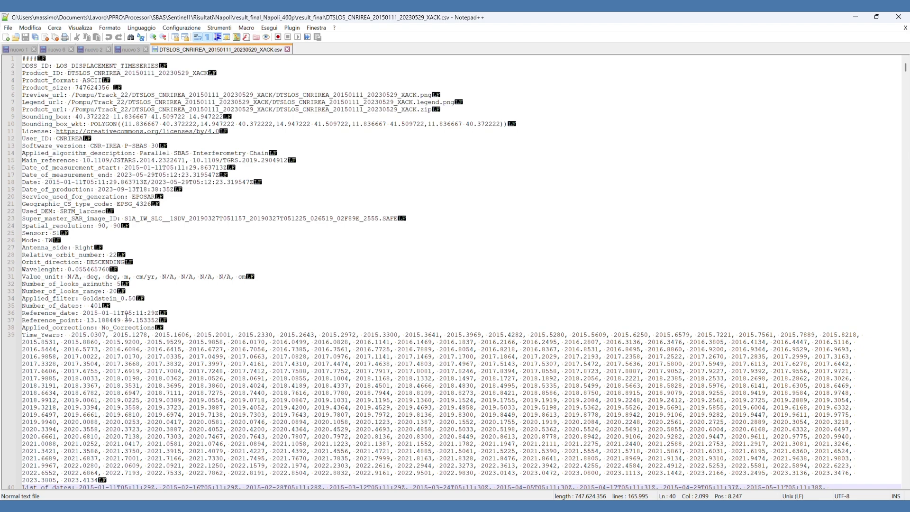
Review the displacement CSV in Notepad++ from the header metadata through the list of dates to the first data records.
scroll(127, 316, "down", 12)
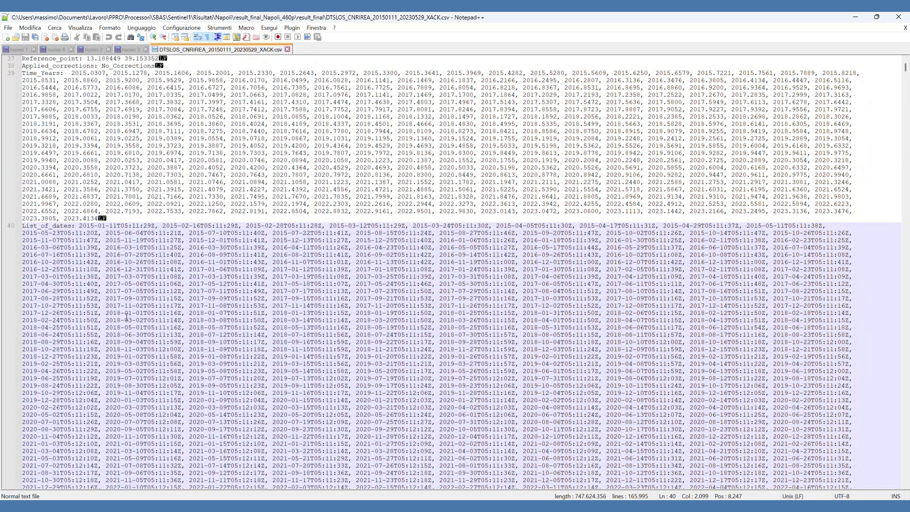
scroll(127, 316, "down", 5)
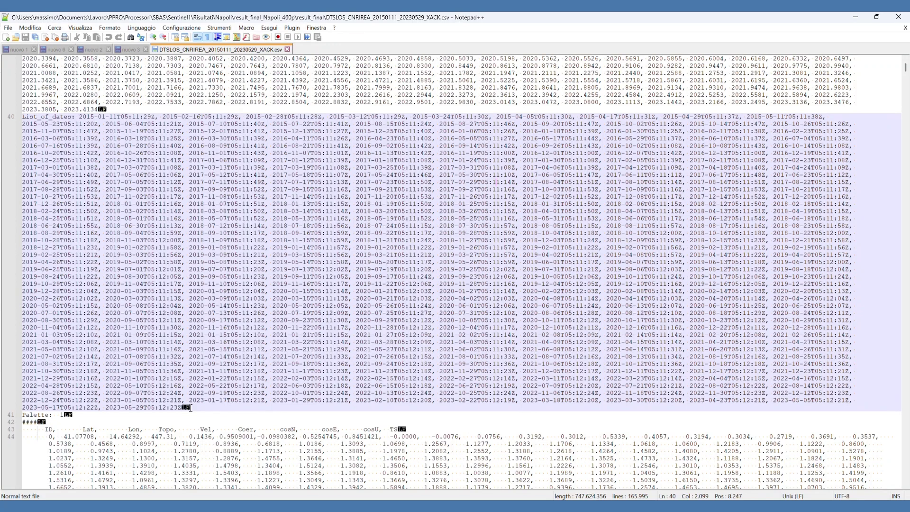
scroll(190, 409, "down", 12)
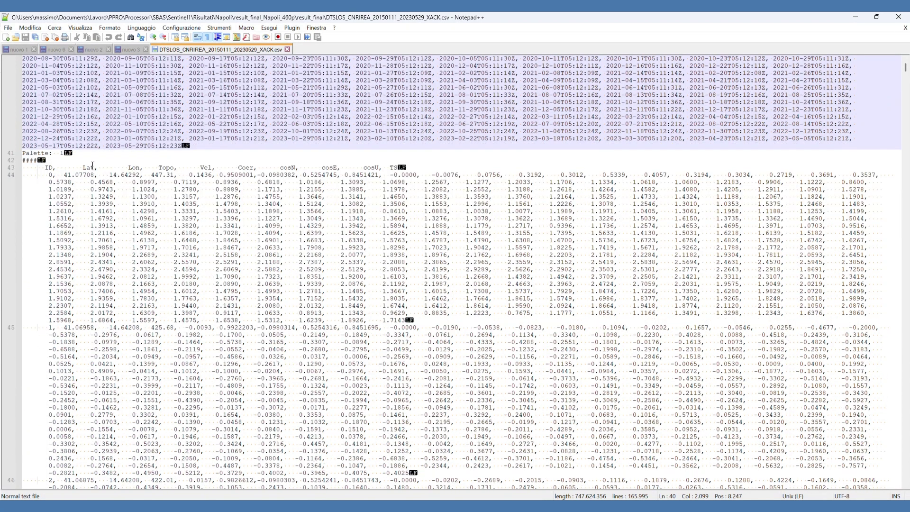
Highlight the Lat, Lon, Topo, Coer, cosN, cosE and cosU column names in the CSV's column header row to examine the fields.
left_click(76, 167)
left_click(146, 168, "shift")
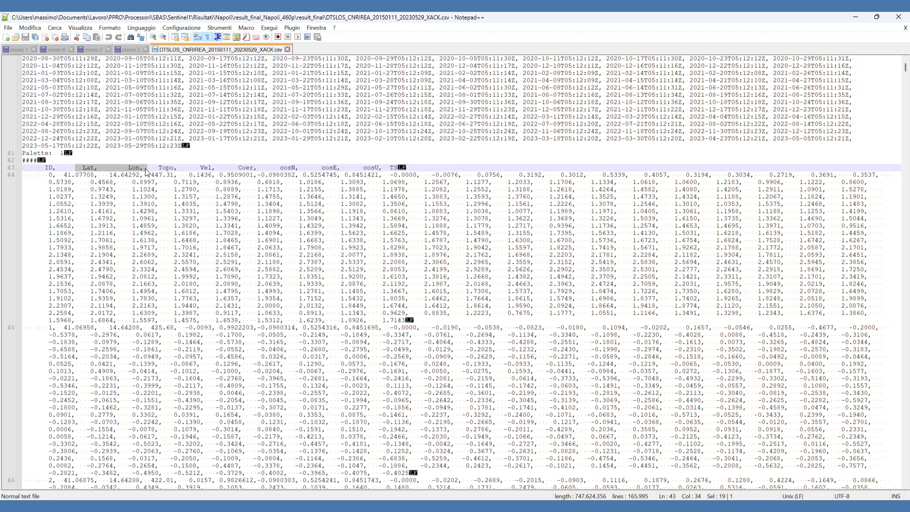
left_click_drag(158, 167, 184, 167)
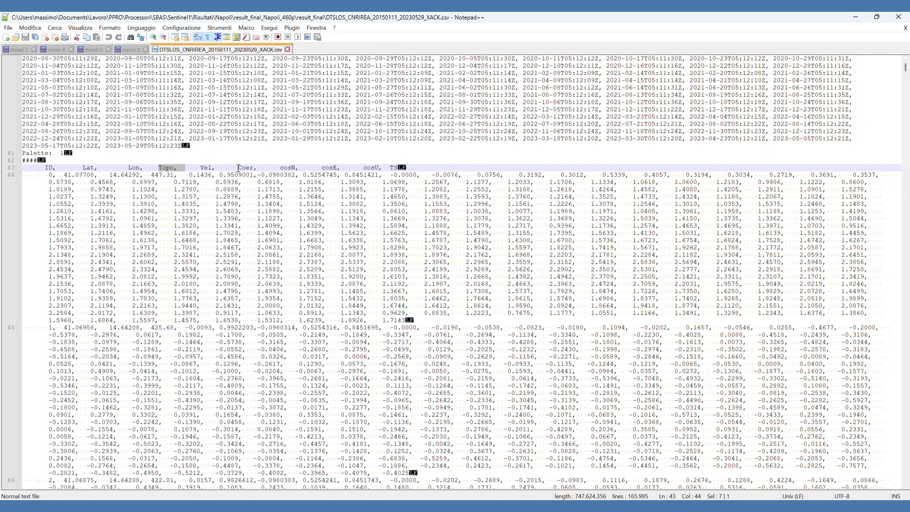
left_click_drag(238, 167, 255, 167)
left_click(280, 163)
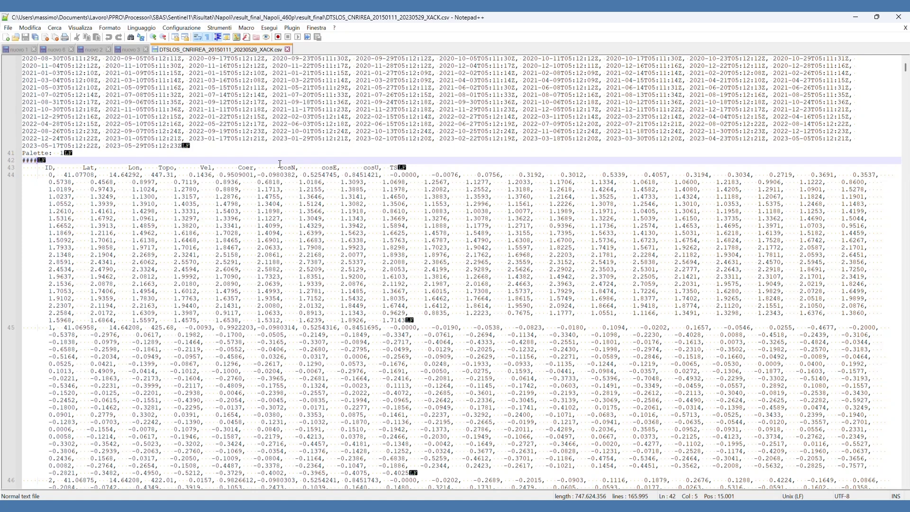
left_click_drag(280, 163, 299, 167)
double_click(323, 167)
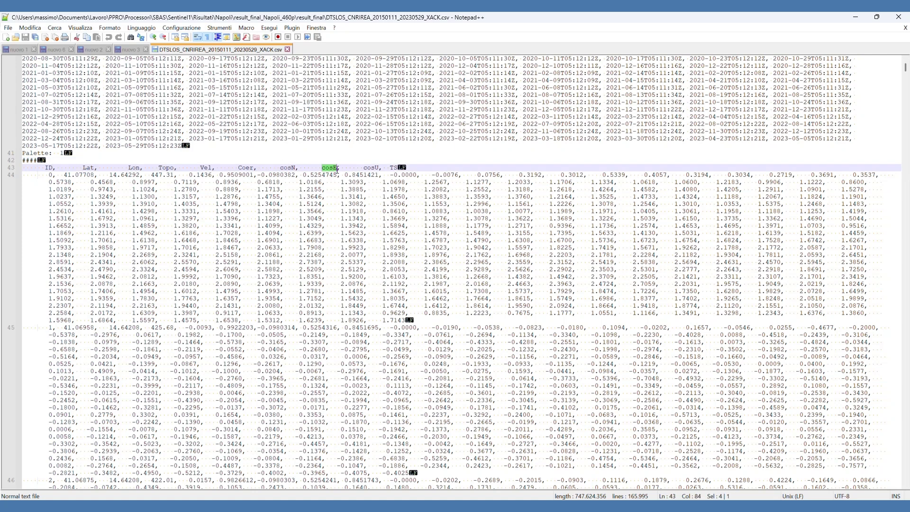
left_click(369, 167)
left_click_drag(369, 168, 379, 169)
Highlight the full time series of the point with ID 0, and single out its first displacement value.
left_click(388, 175)
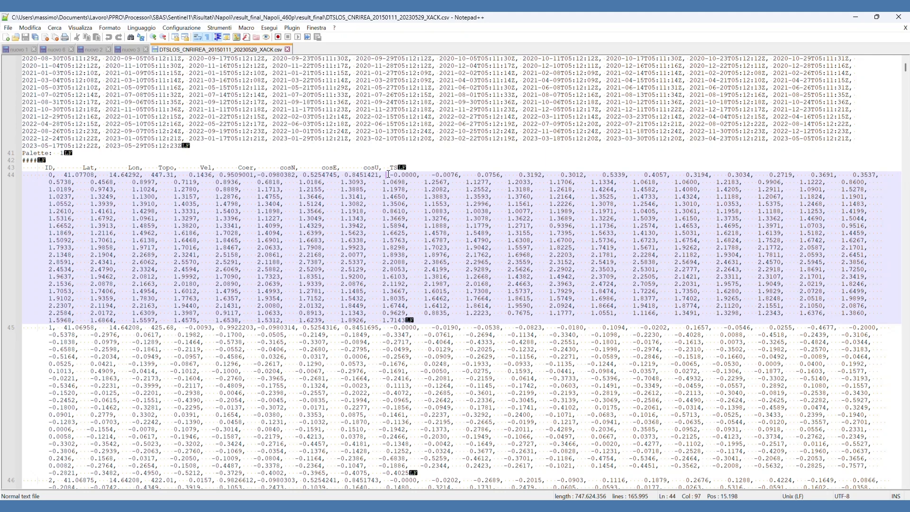
left_click_drag(389, 175, 410, 315)
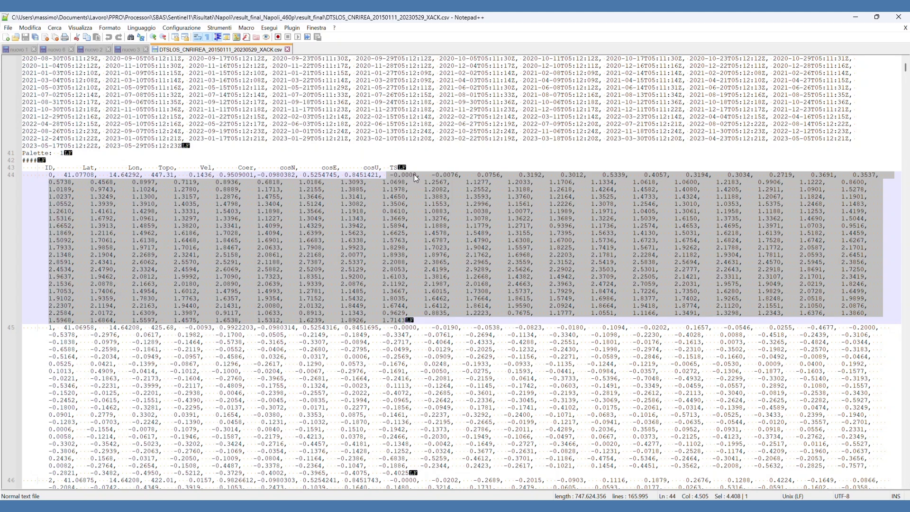
left_click_drag(395, 174, 421, 173)
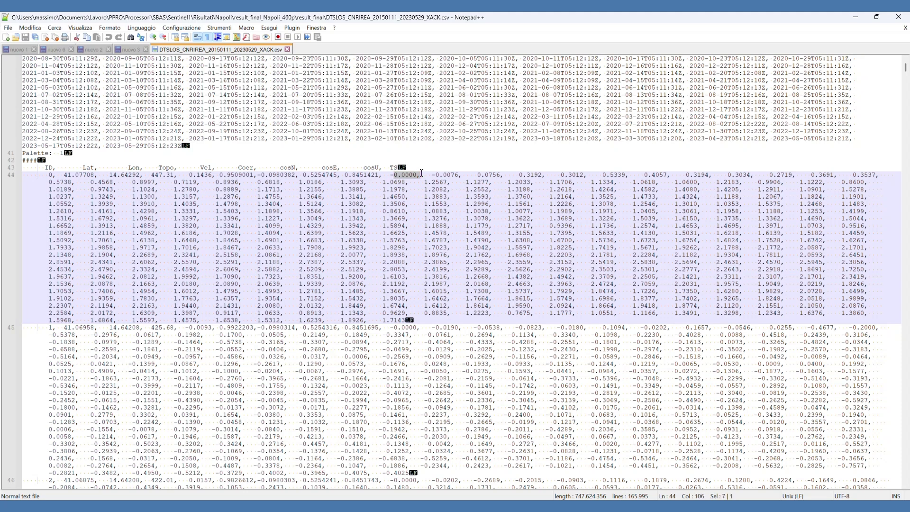
left_click(417, 37)
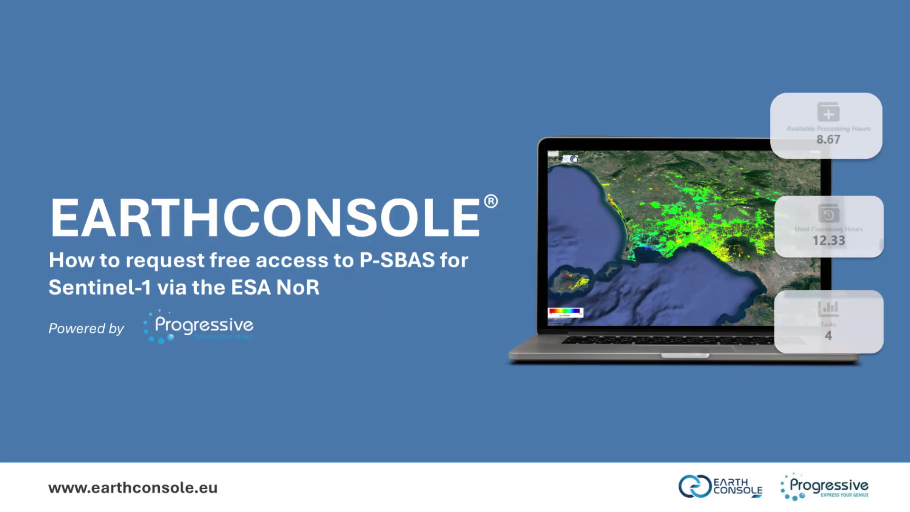